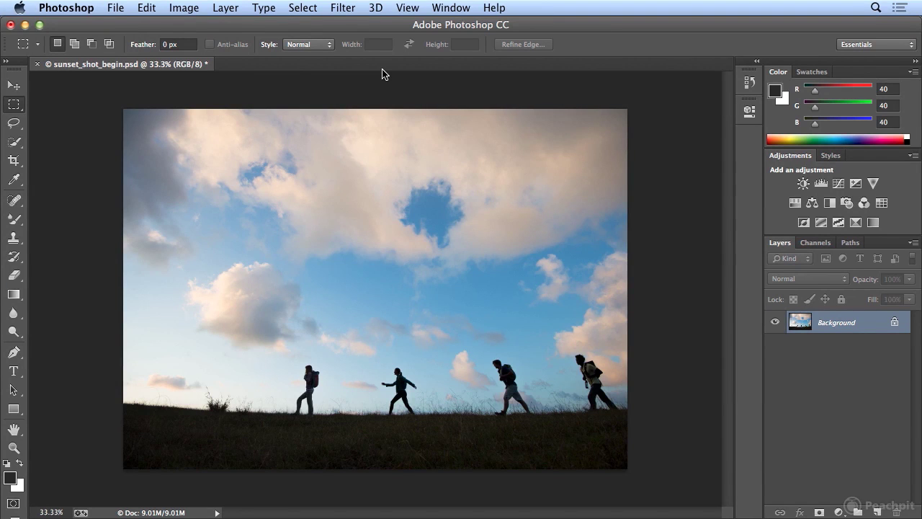
Step: Open the Print Settings dialog for sunset_shot_begin.psd from the File menu
click(131, 10)
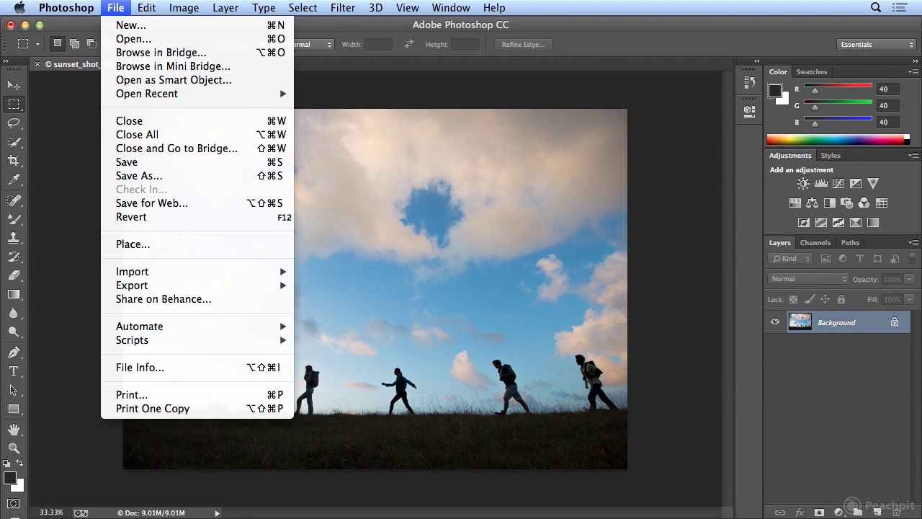
click(173, 397)
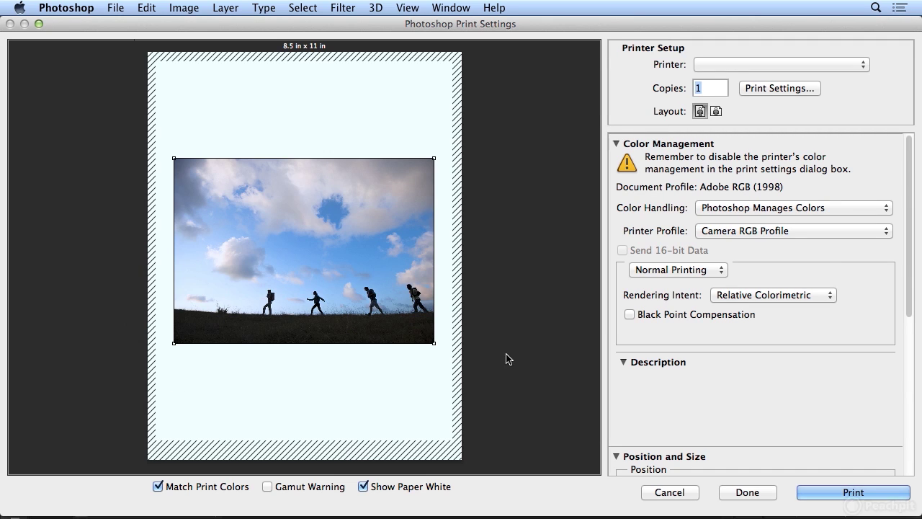
click(831, 208)
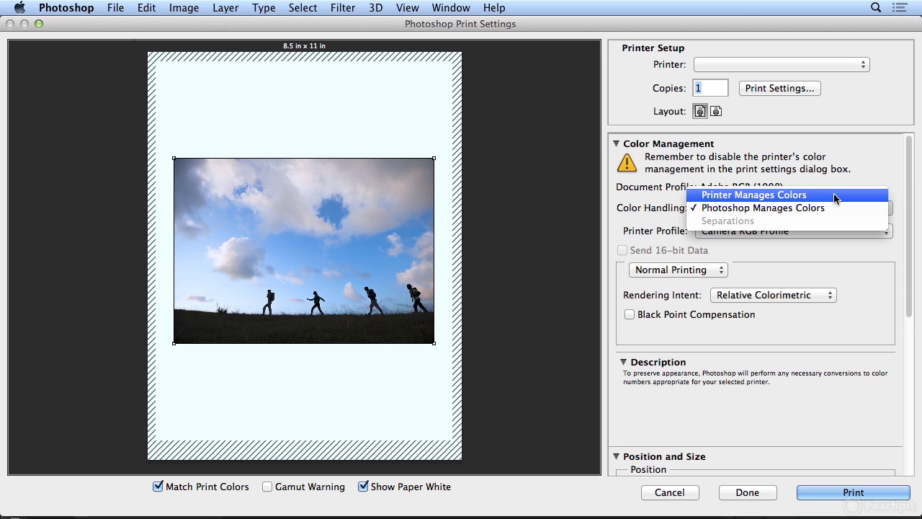
click(894, 122)
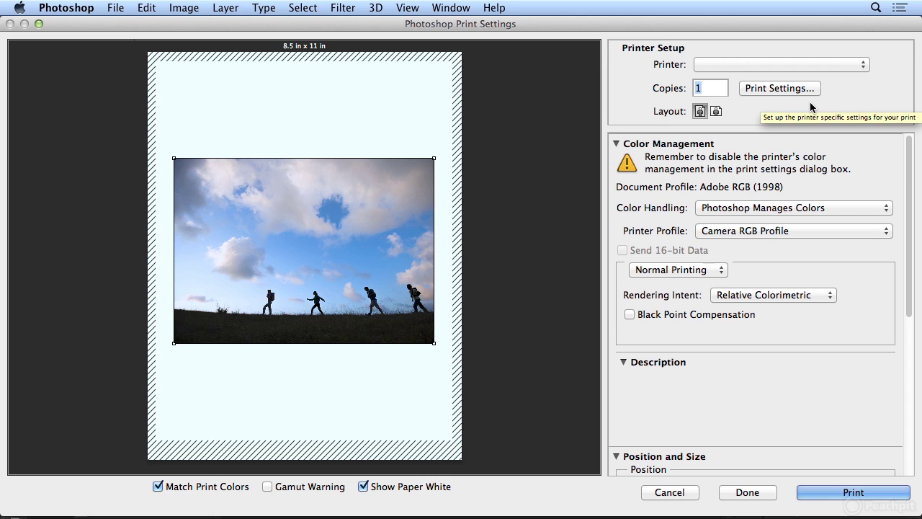
click(836, 208)
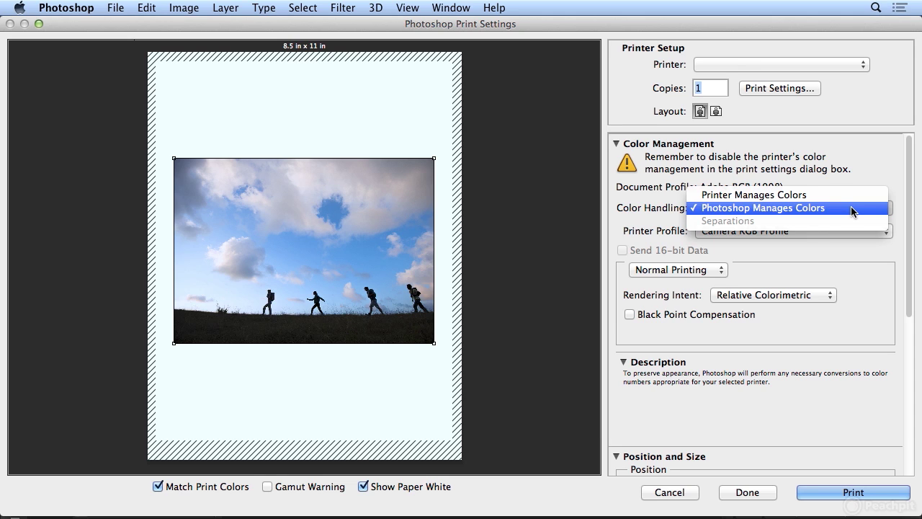
click(898, 214)
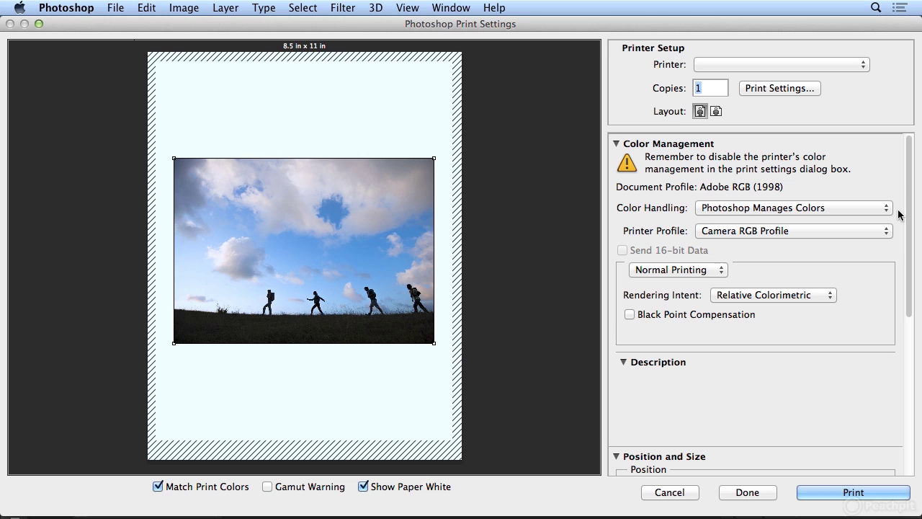
mouse_move(890, 212)
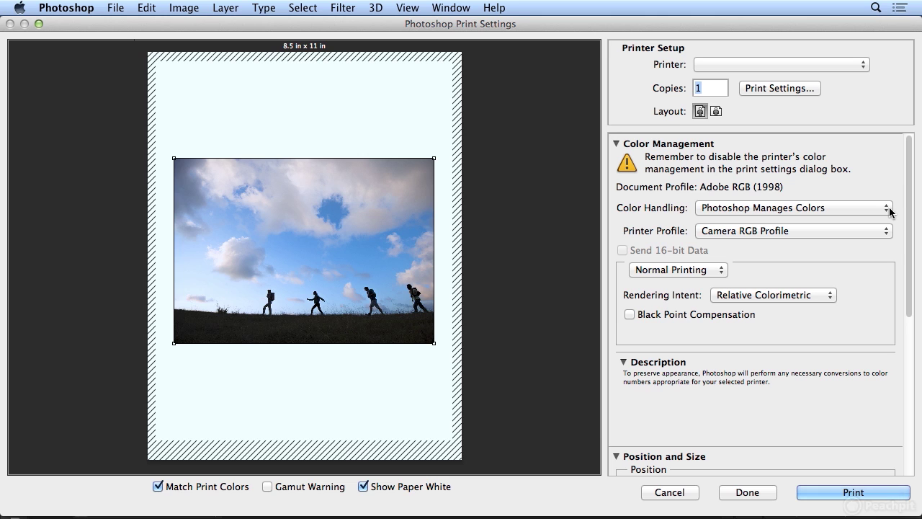
Step: Set the printer profile to Wide Gamut RGB, keeping Normal Printing
click(738, 232)
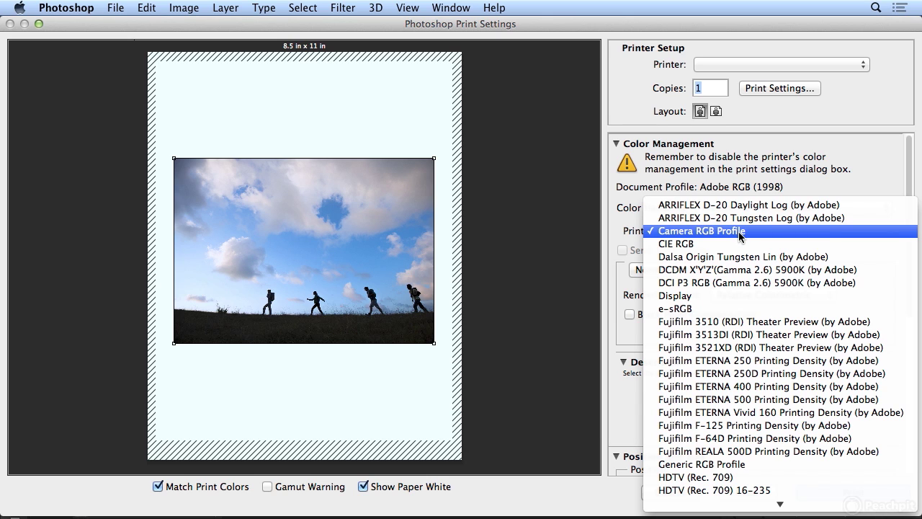
mouse_move(780, 504)
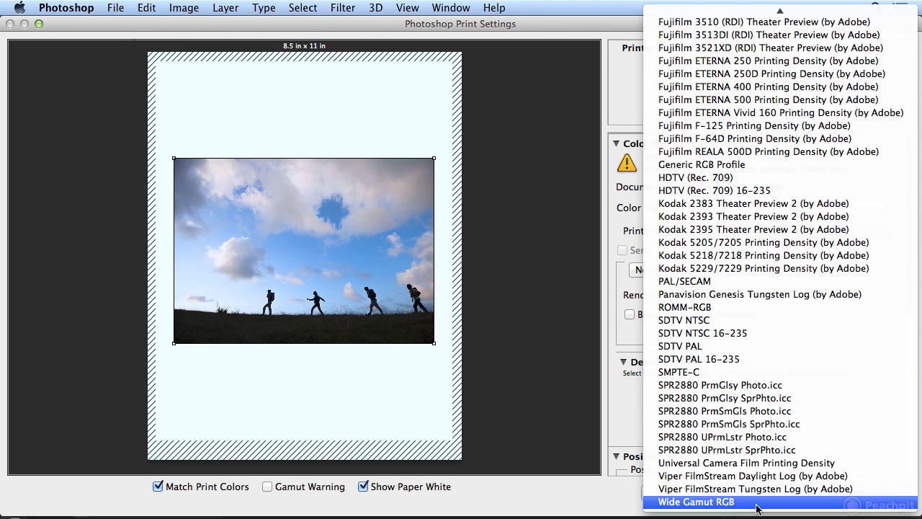
click(756, 503)
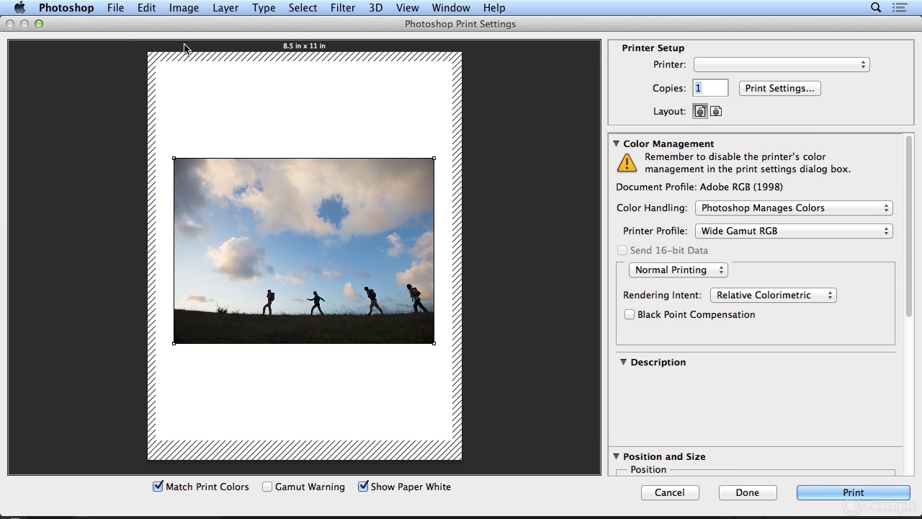
drag(167, 23, 114, 25)
click(725, 230)
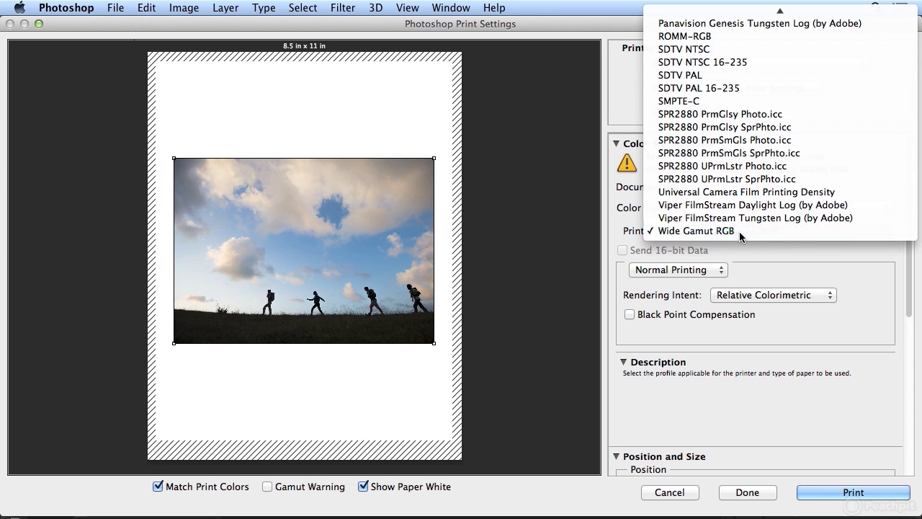
click(739, 232)
click(698, 272)
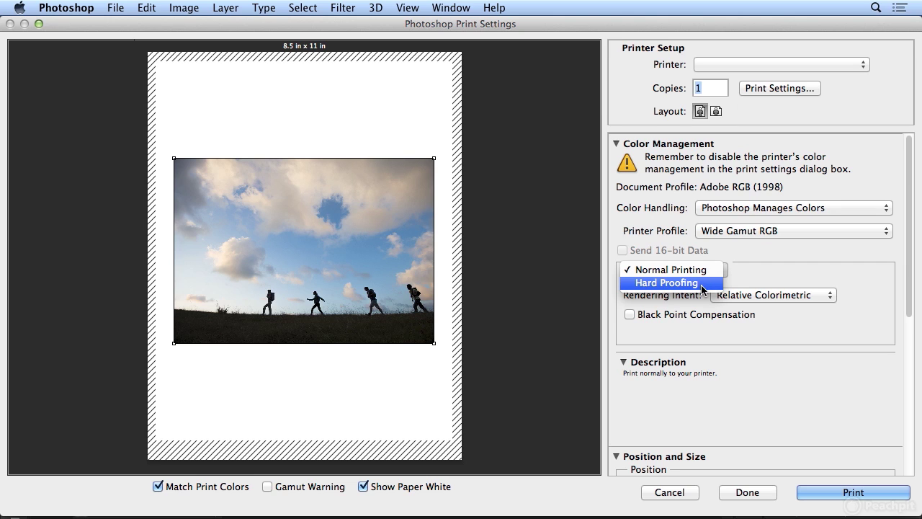
click(703, 282)
click(721, 296)
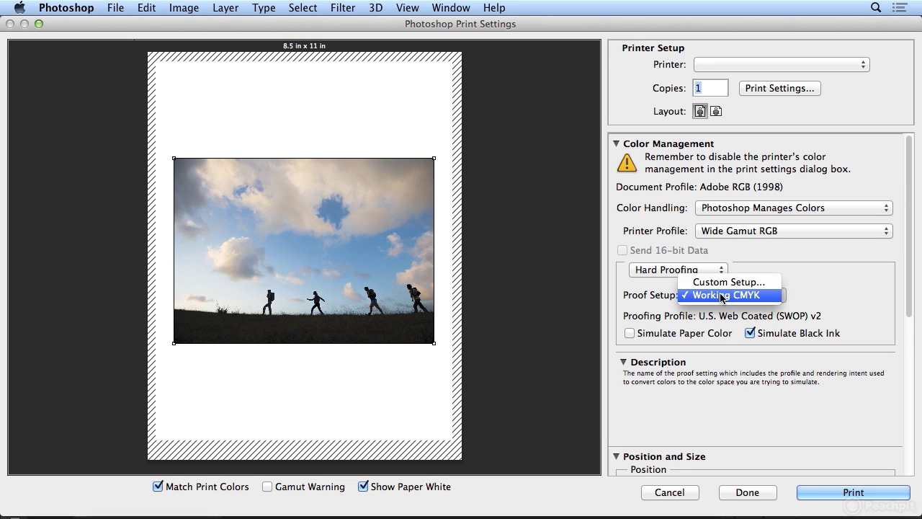
click(722, 295)
click(655, 269)
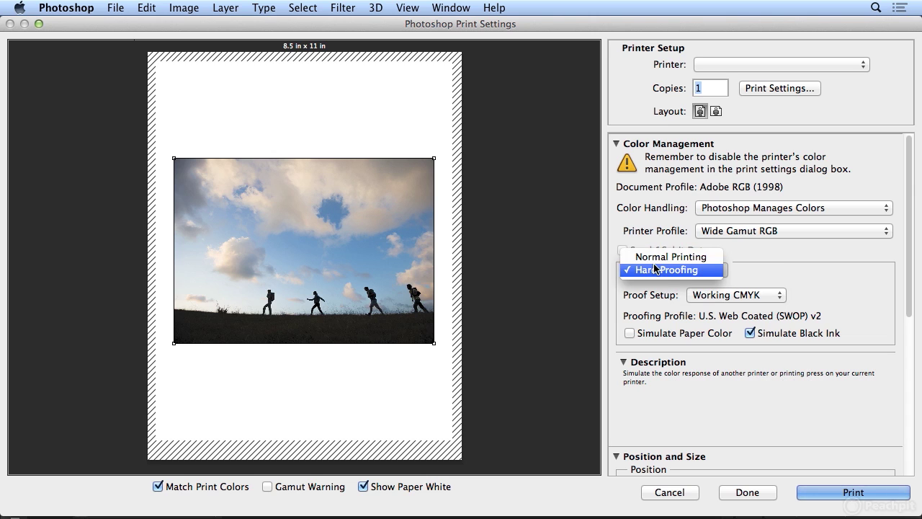
click(657, 257)
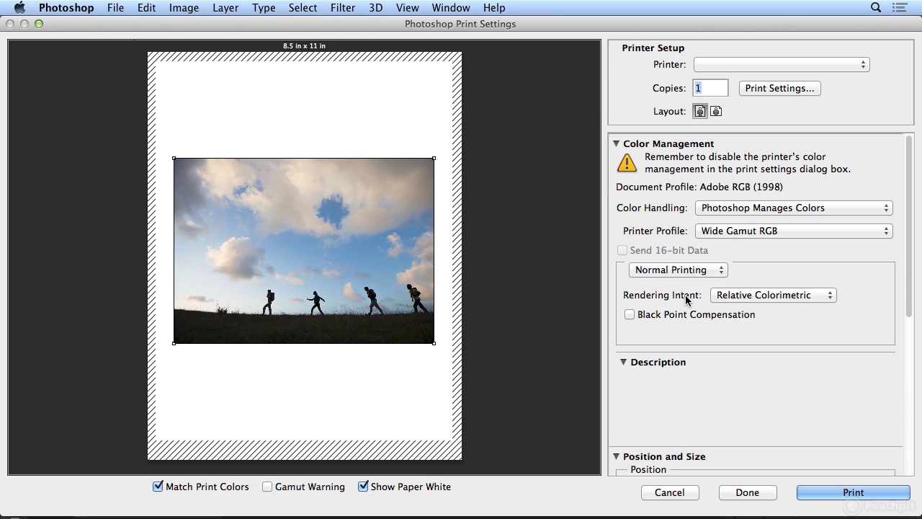
Step: Keep the Relative Colorimetric rendering intent and switch on Black Point Compensation
click(751, 300)
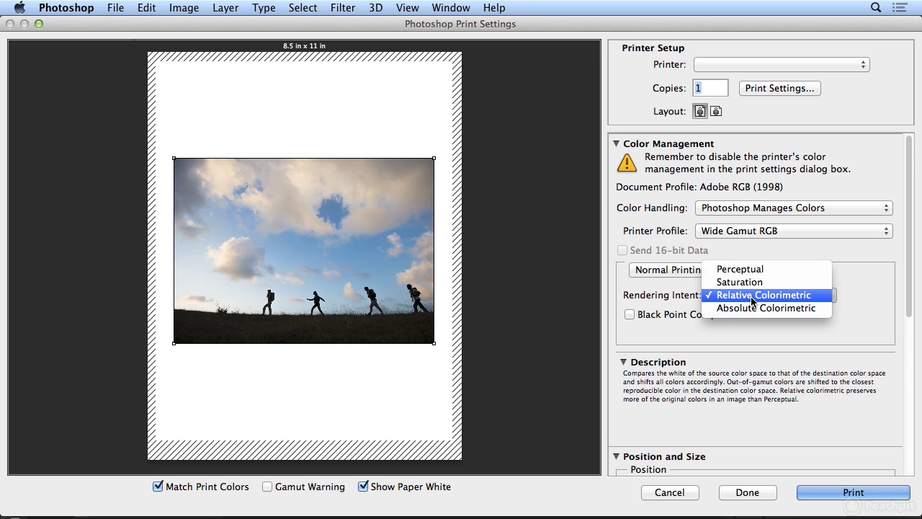
click(828, 297)
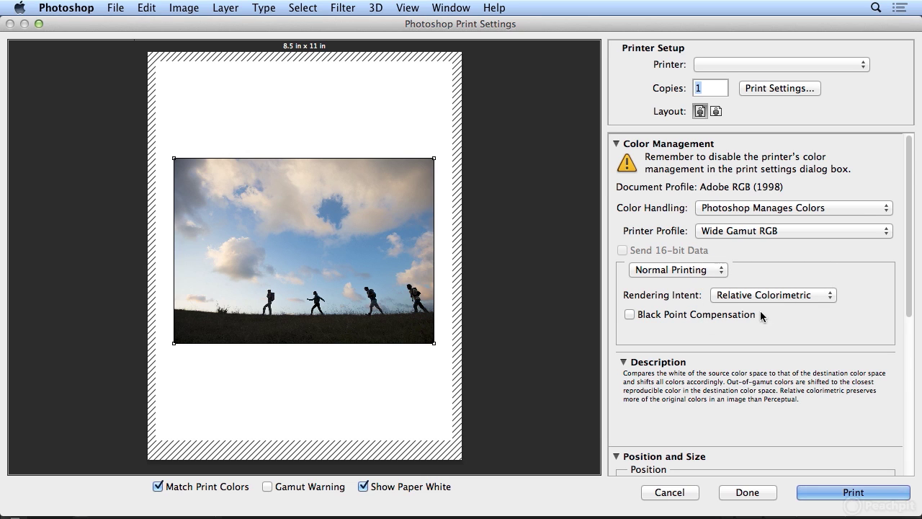
mouse_move(786, 294)
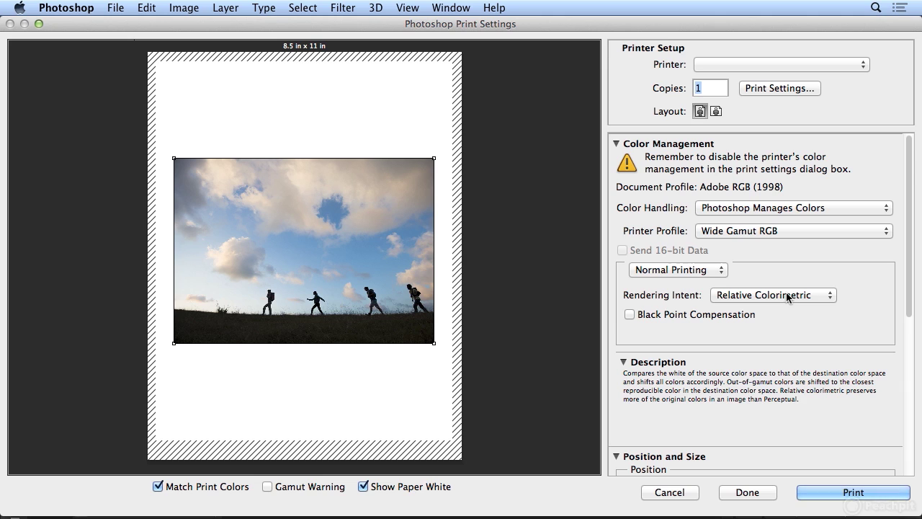
mouse_move(707, 314)
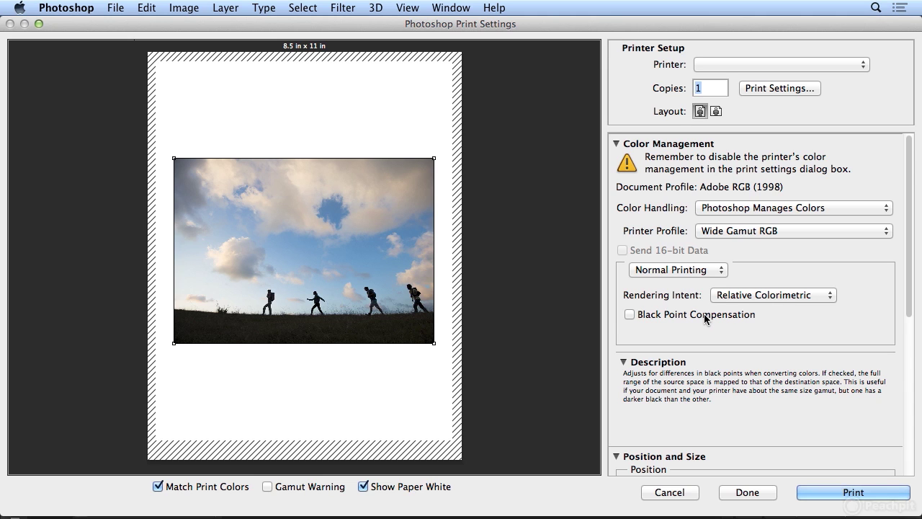
click(704, 313)
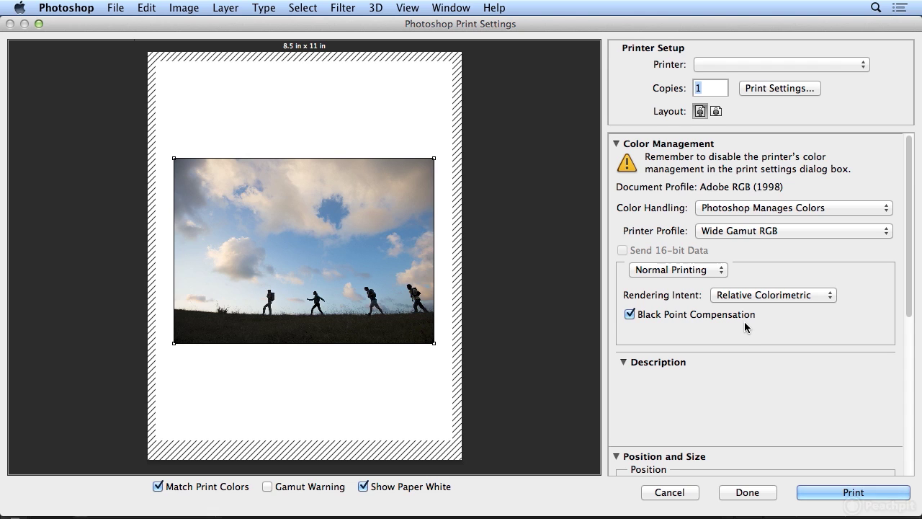
Step: Uncheck Center and set the Top and Left offsets to 0
drag(906, 292, 910, 443)
click(630, 218)
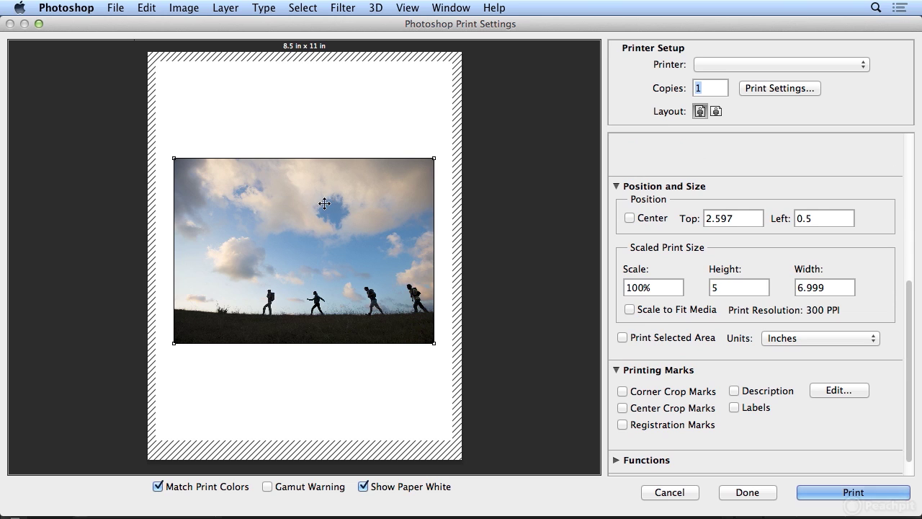
drag(323, 206, 310, 106)
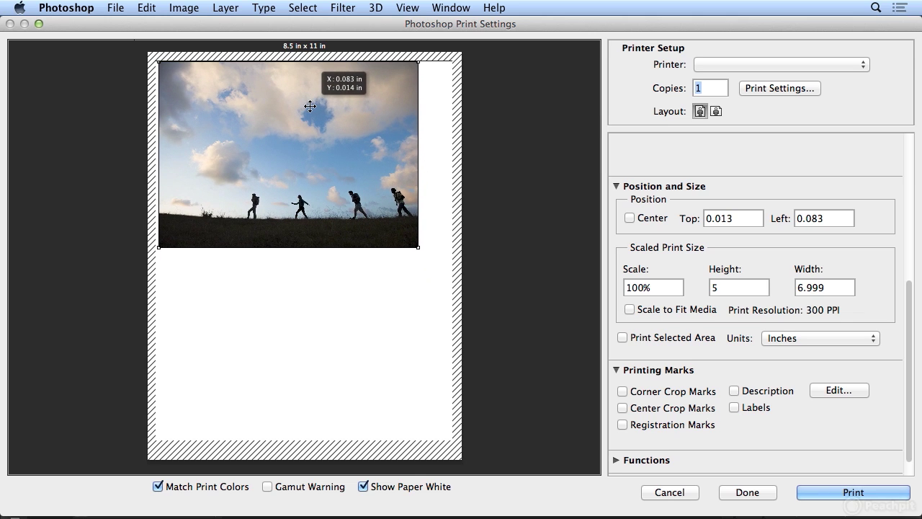
double_click(719, 218)
text(0)
key(Tab)
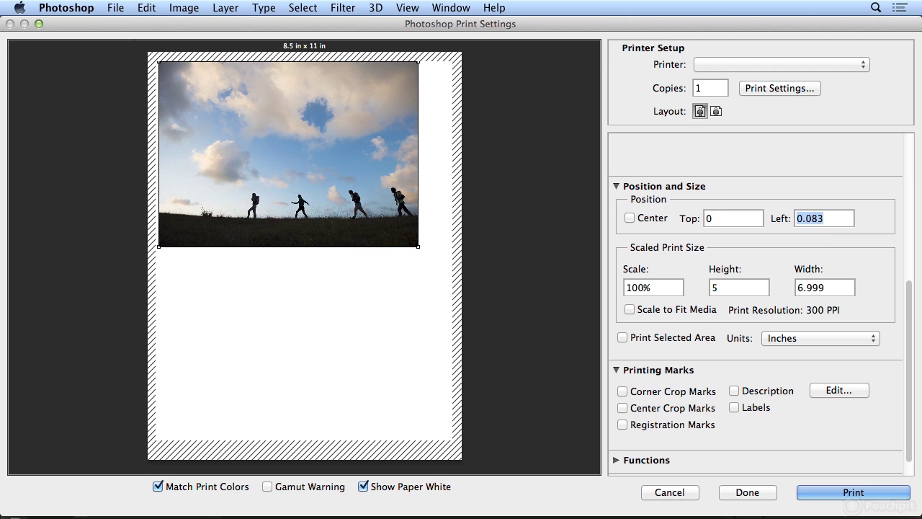
text(0)
key(Tab)
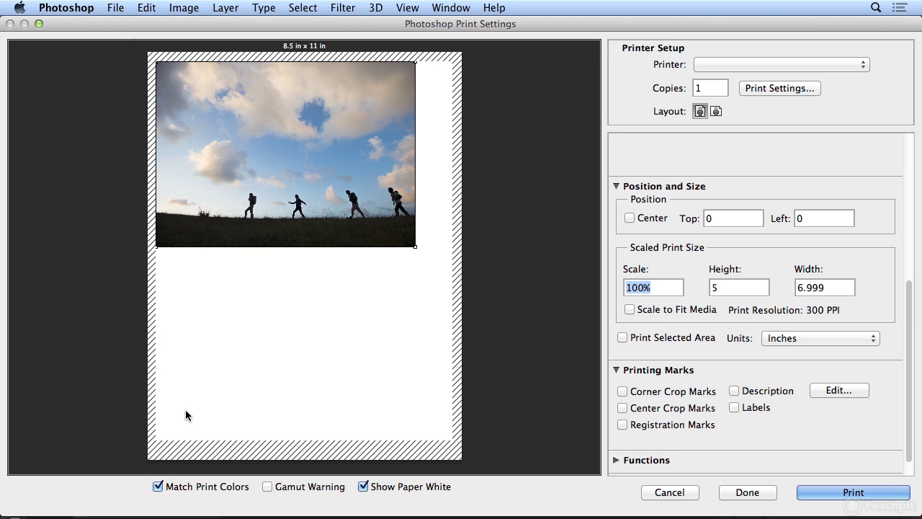
Step: Change the printer profile to Camera RGB Profile
click(367, 488)
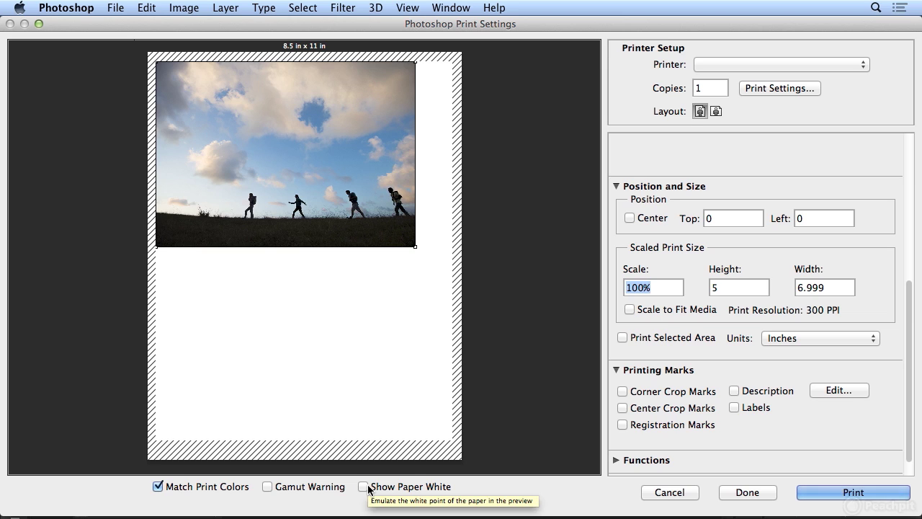
click(367, 487)
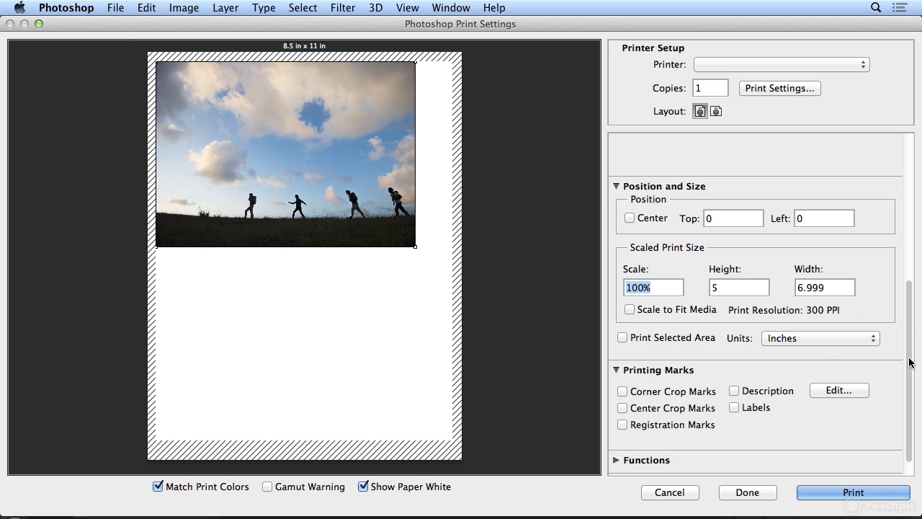
drag(909, 362, 895, 208)
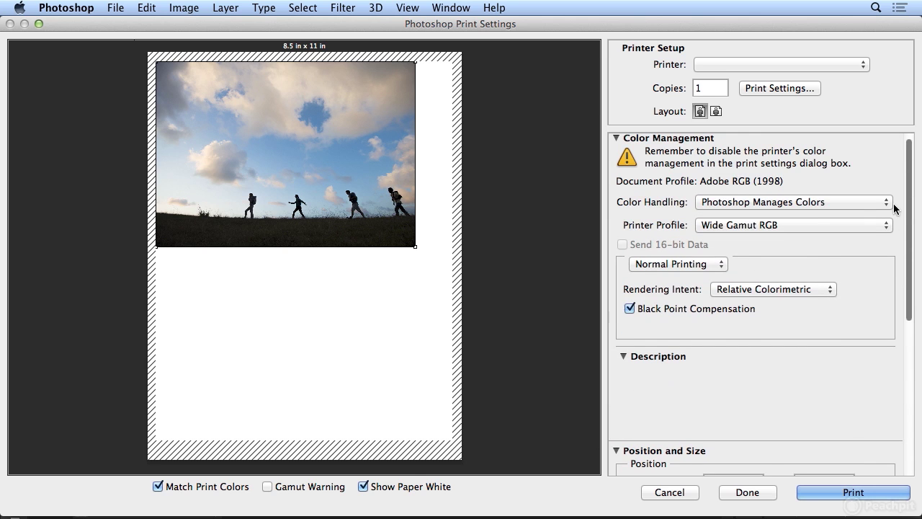
click(844, 221)
scroll(814, 8, up, 5)
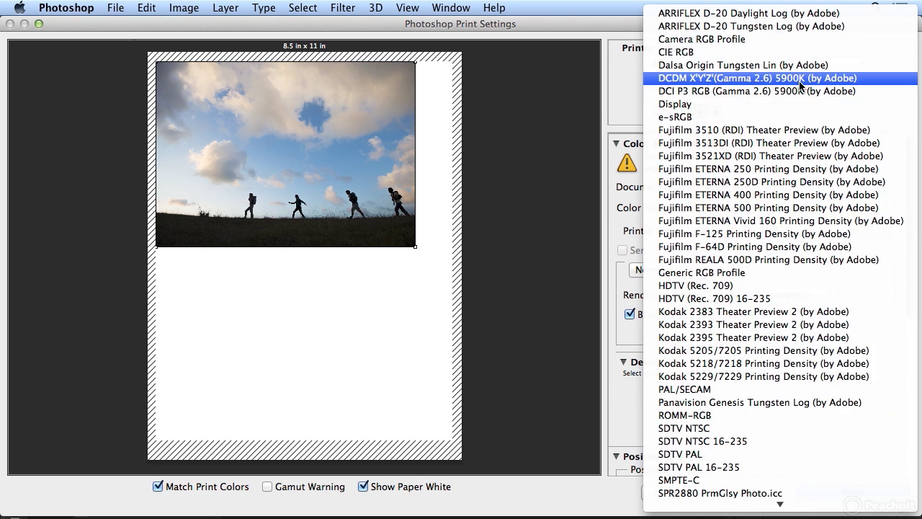
click(794, 39)
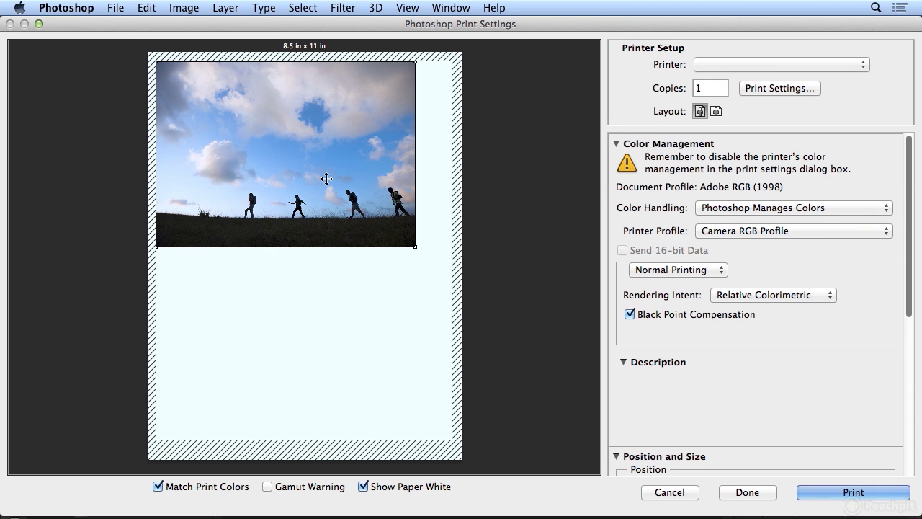
Step: Toggle Show Paper White and Match Print Colors to compare the soft-proofed preview, leaving Match Print Colors on
mouse_move(178, 27)
mouse_down()
mouse_move(518, 66)
mouse_move(181, 16)
mouse_up()
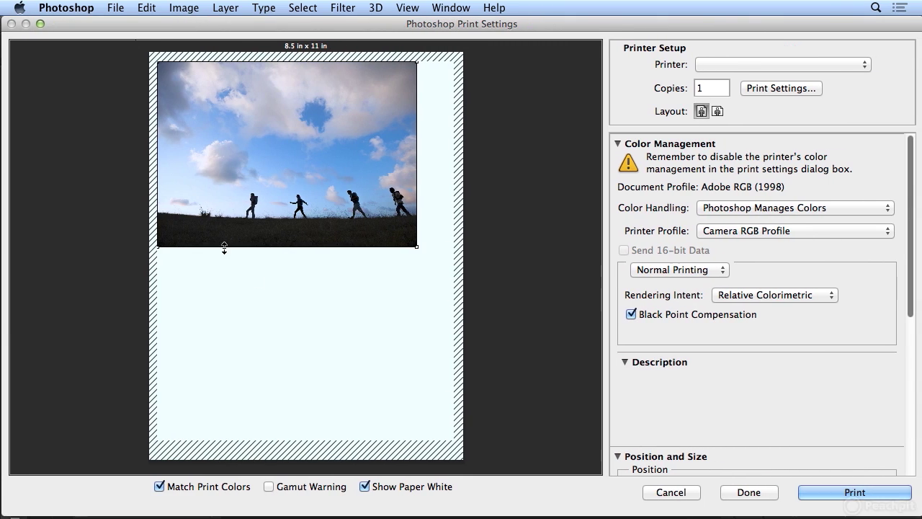
click(365, 488)
click(365, 488)
click(365, 488)
click(198, 487)
click(198, 487)
click(199, 487)
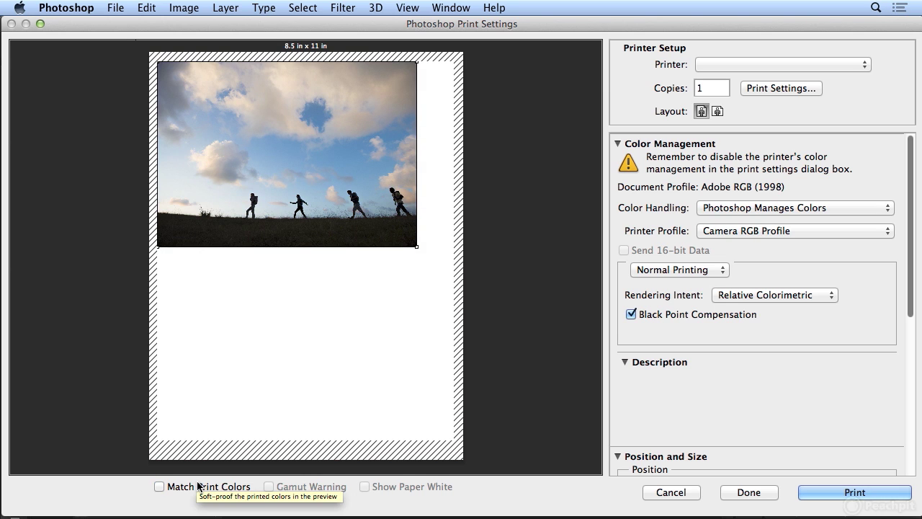
click(198, 487)
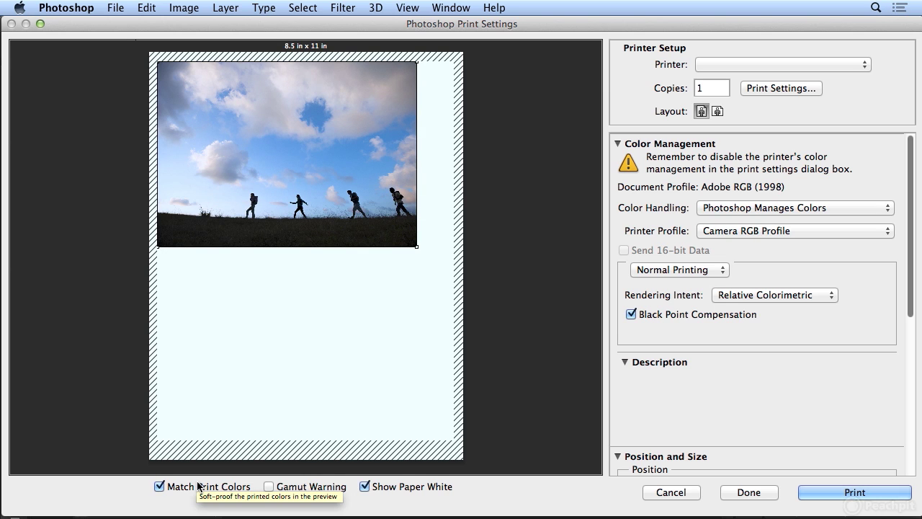
click(198, 487)
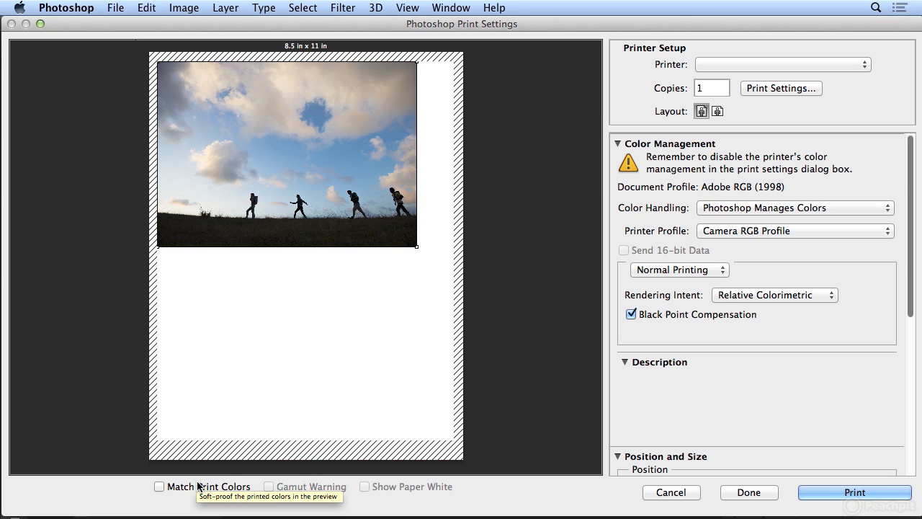
click(198, 487)
click(198, 488)
click(198, 487)
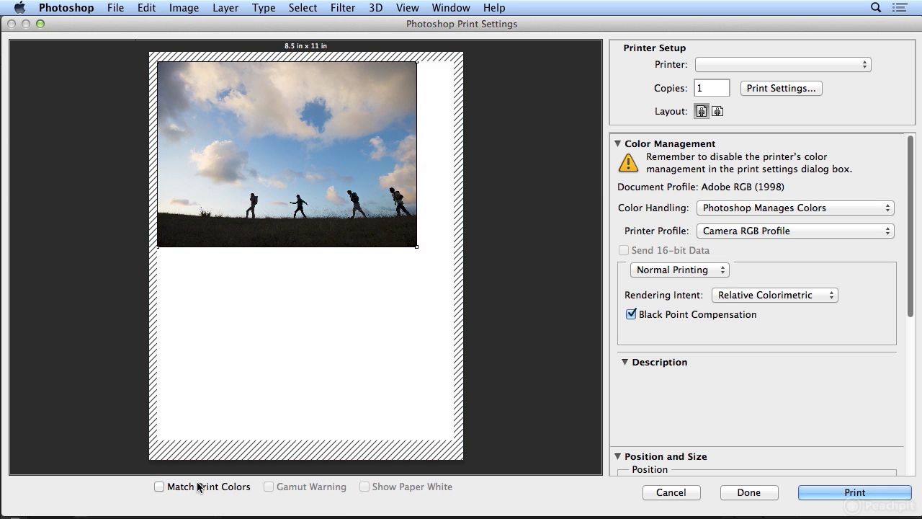
click(200, 488)
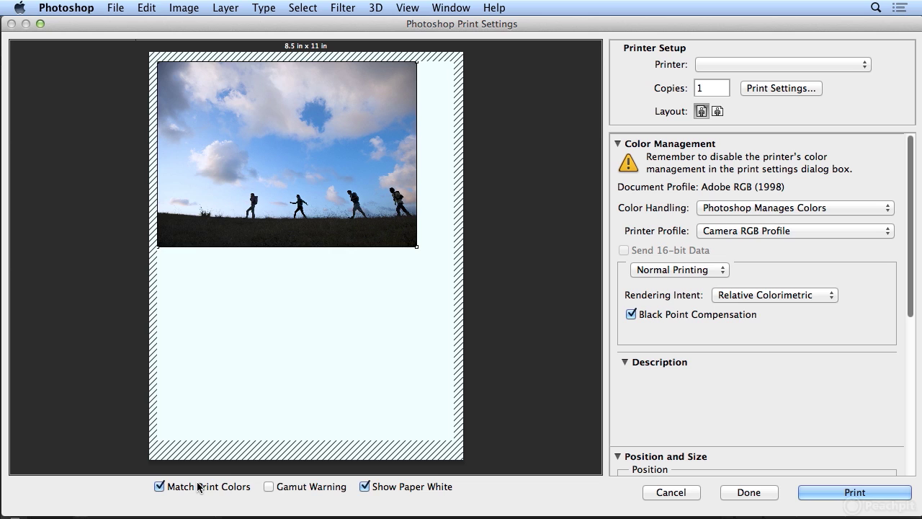
click(200, 488)
click(200, 488)
click(199, 487)
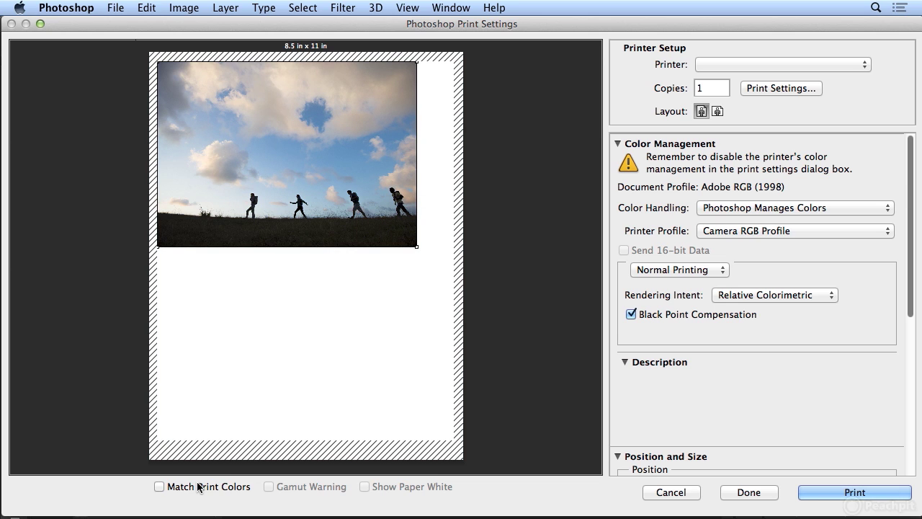
click(200, 488)
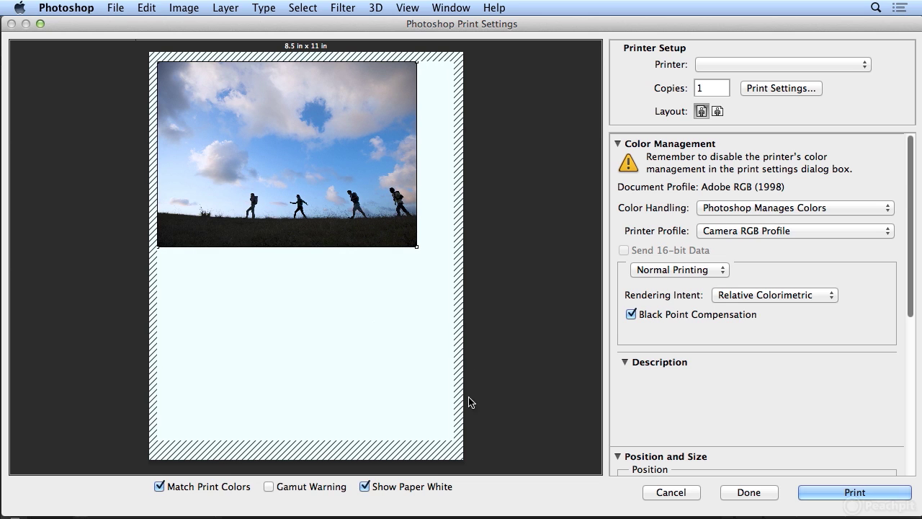
Step: Switch the printer profile back to Wide Gamut RGB and scroll to Position and Size
click(807, 232)
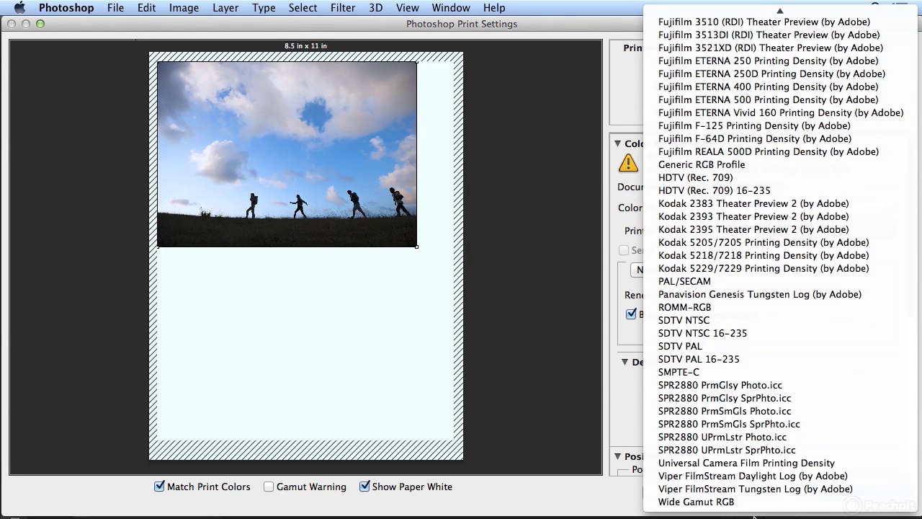
click(795, 501)
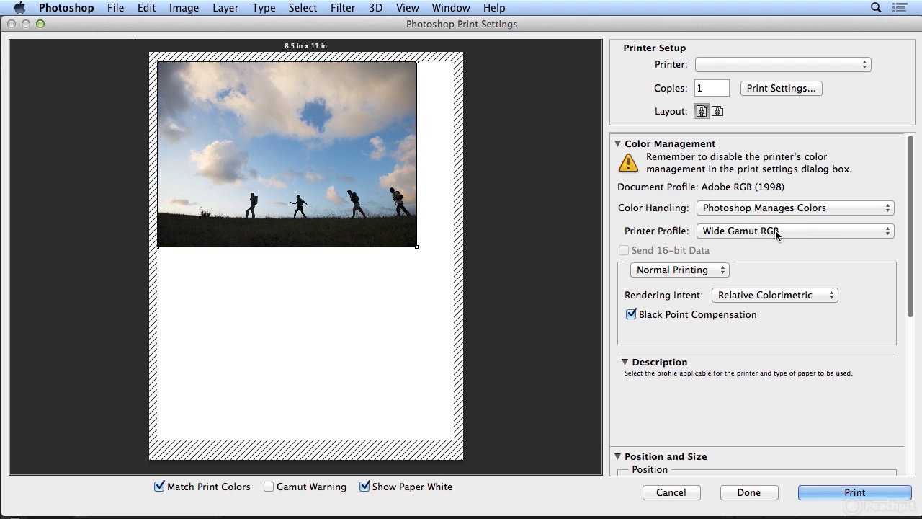
drag(910, 271, 910, 415)
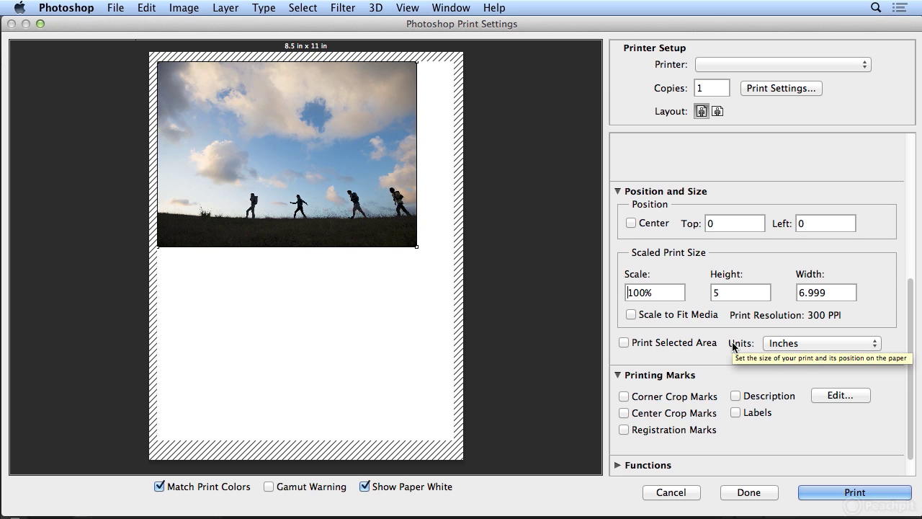
Step: Turn on Corner Crop Marks
click(663, 398)
click(663, 399)
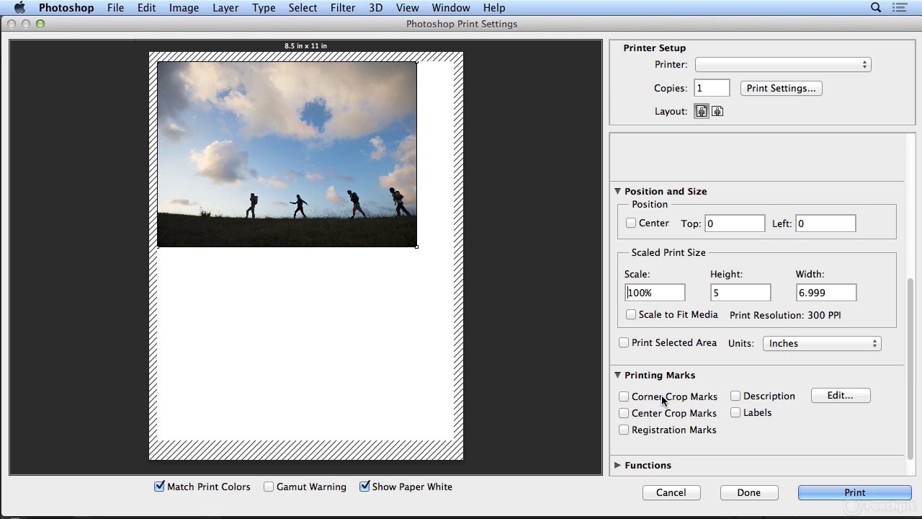
click(663, 400)
Step: Set the Top and Left offsets to 0.5 inch
click(718, 224)
text(5)
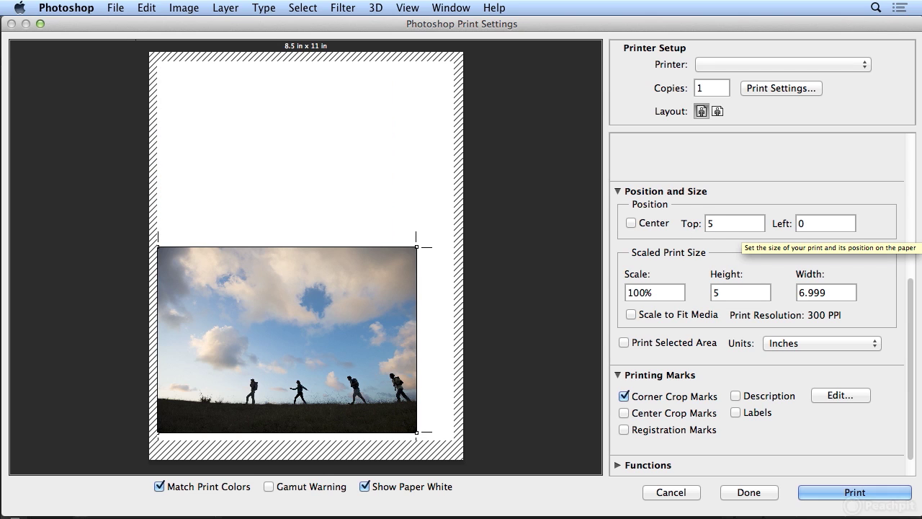
key(Left)
text(.)
key(Tab)
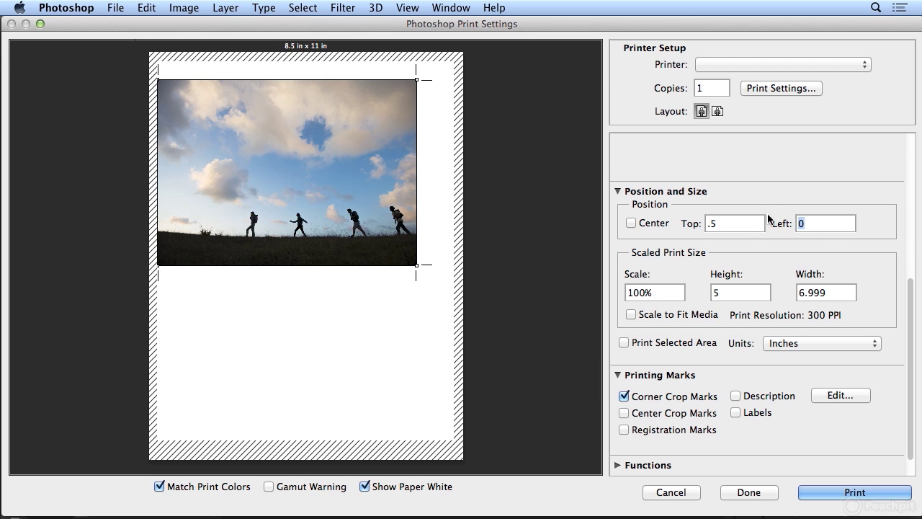
text(.5)
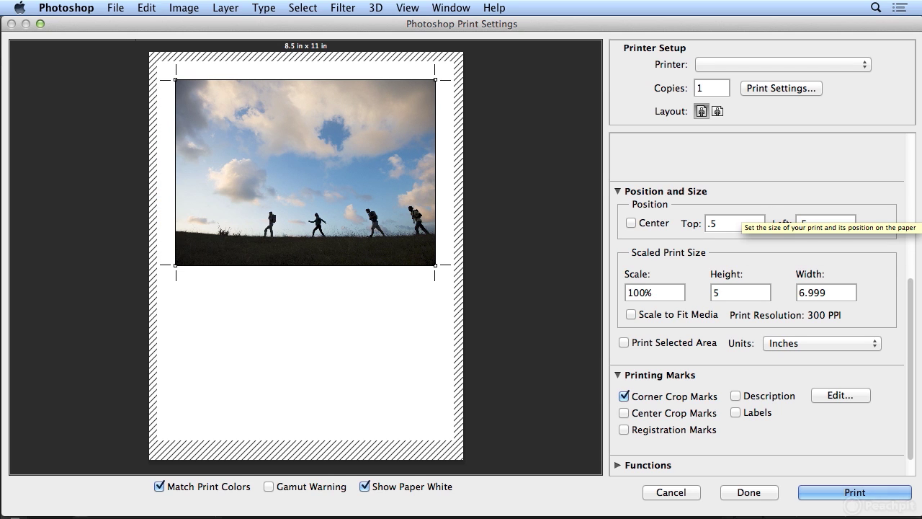
Step: Try Center Crop Marks, then add Registration Marks instead
click(647, 416)
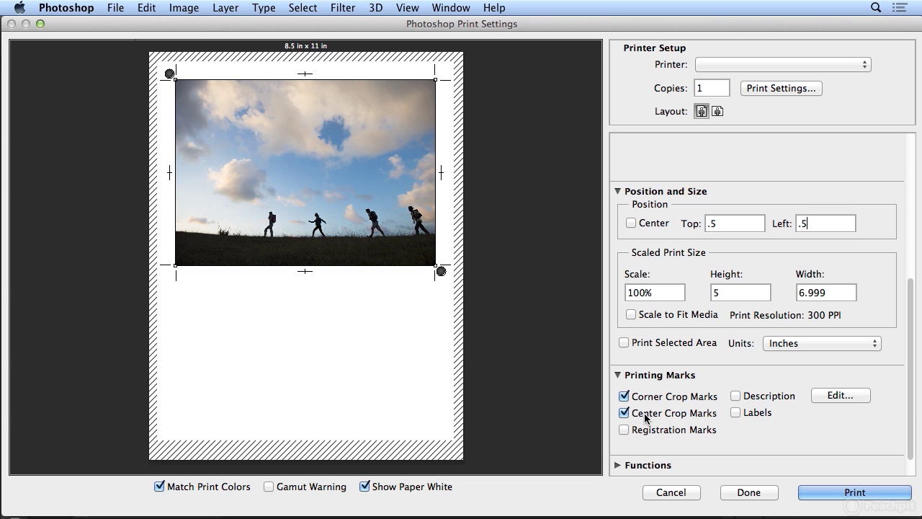
click(646, 416)
click(640, 431)
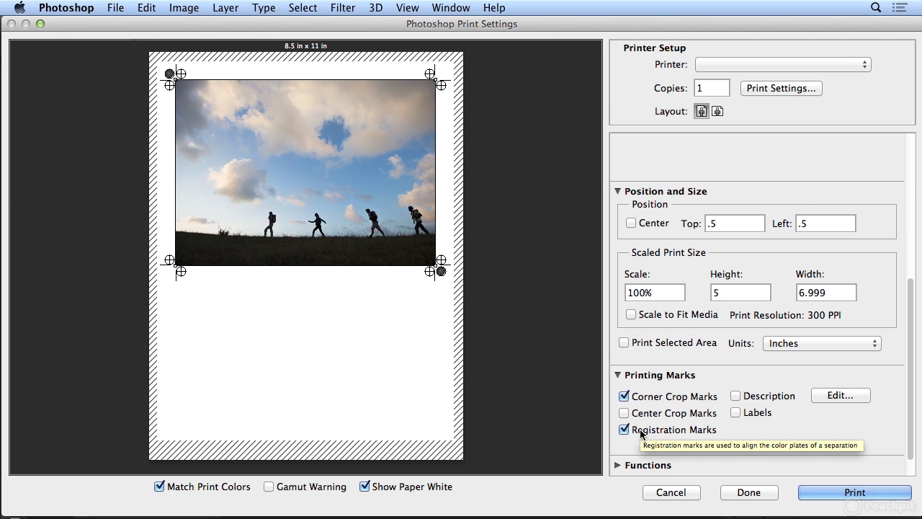
Step: Turn off Registration Marks and try Description and Labels, leaving both unchecked
click(640, 431)
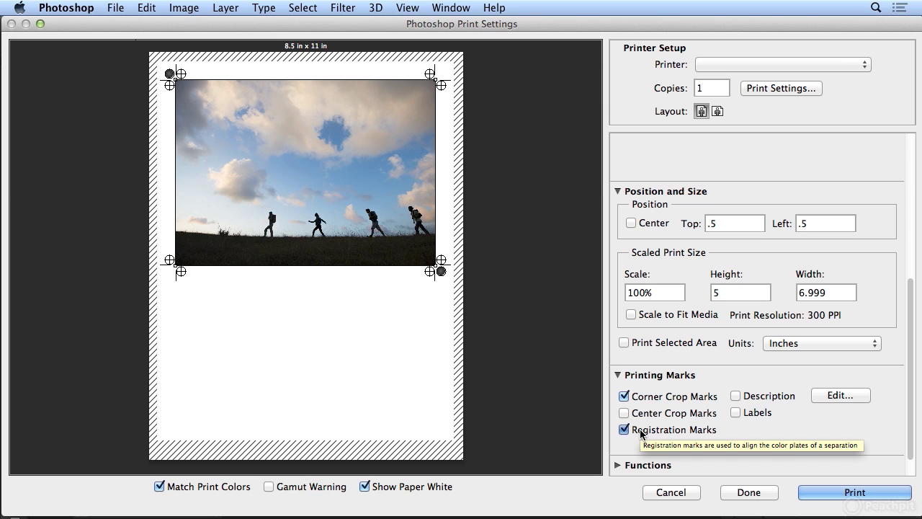
click(762, 398)
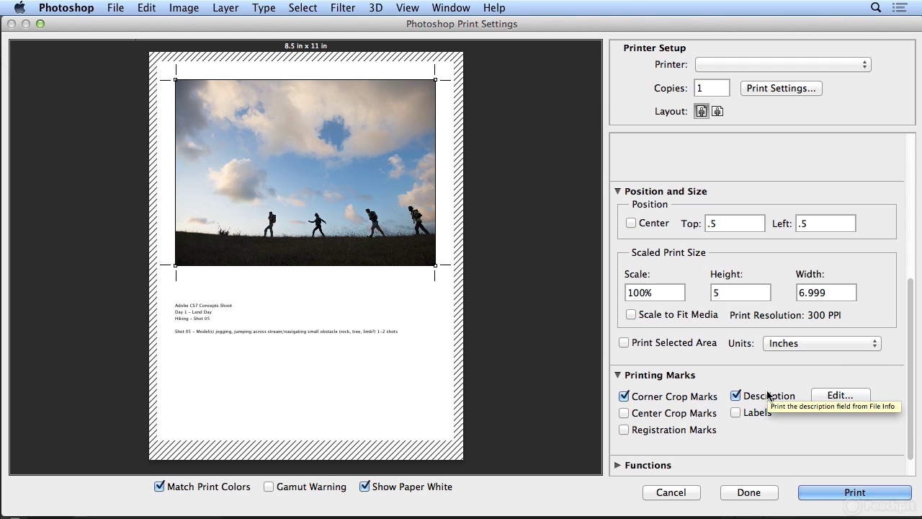
click(758, 413)
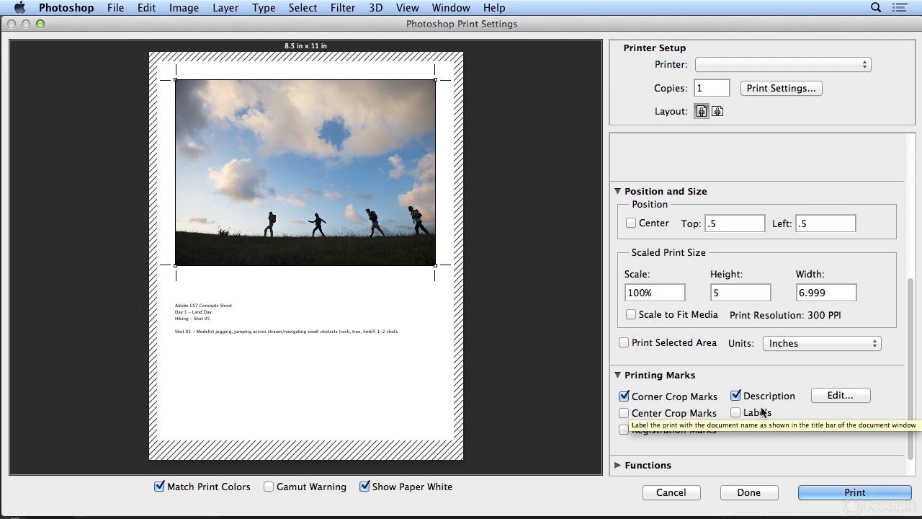
click(758, 414)
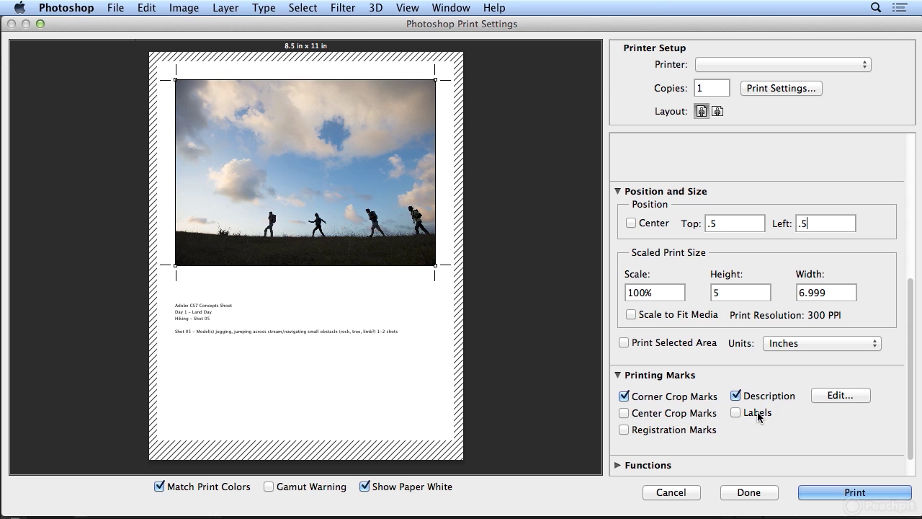
click(762, 397)
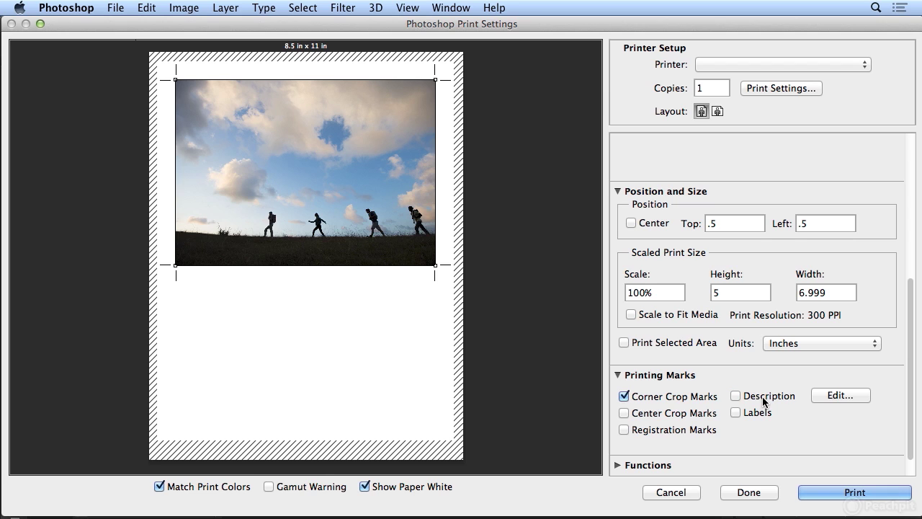
Step: Turn off Corner Crop Marks and center the image on the page
click(642, 395)
click(631, 224)
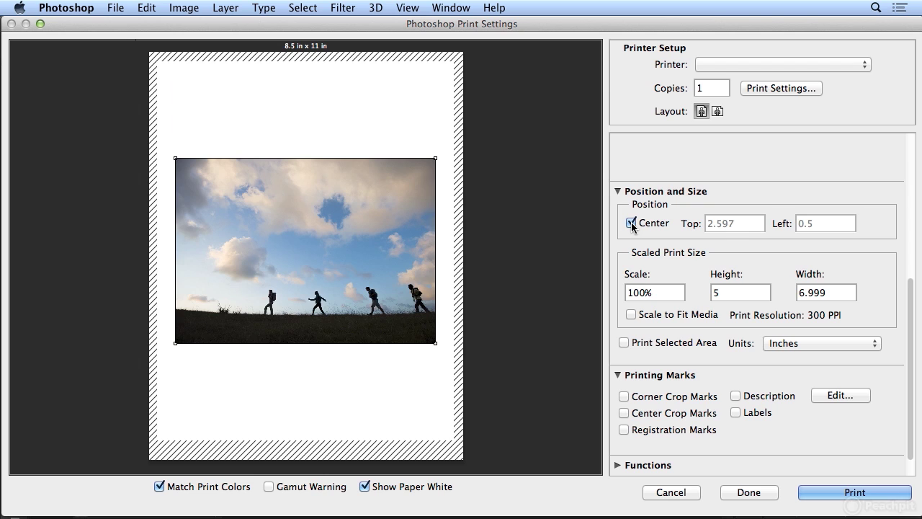
drag(915, 310, 915, 378)
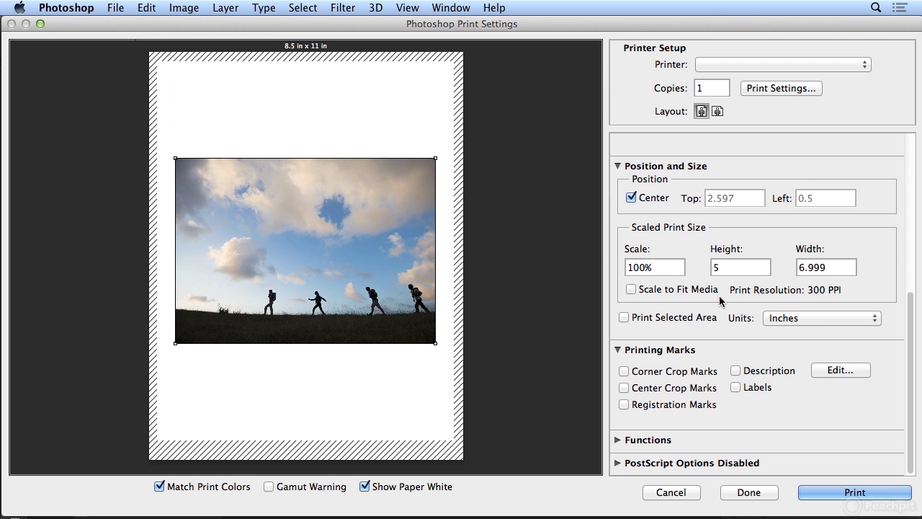
Step: Switch the layout to landscape orientation and confirm with Done
click(717, 112)
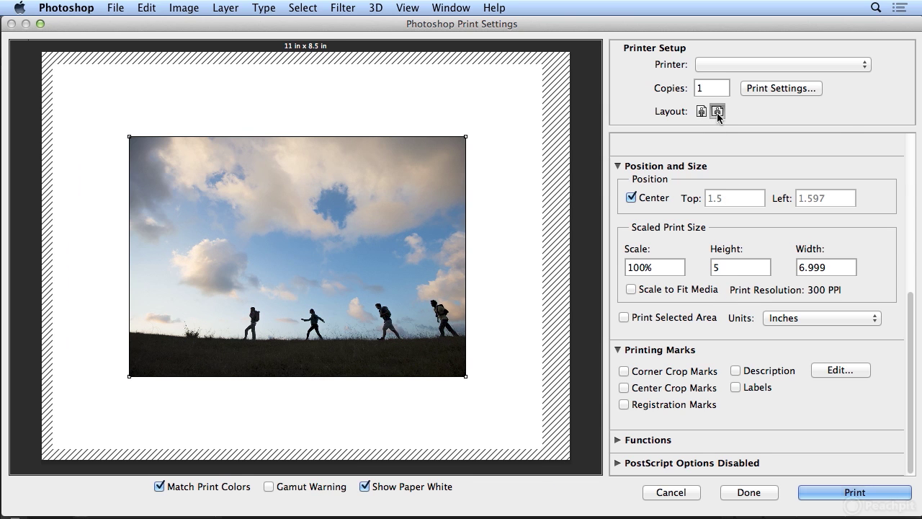
click(701, 112)
click(717, 112)
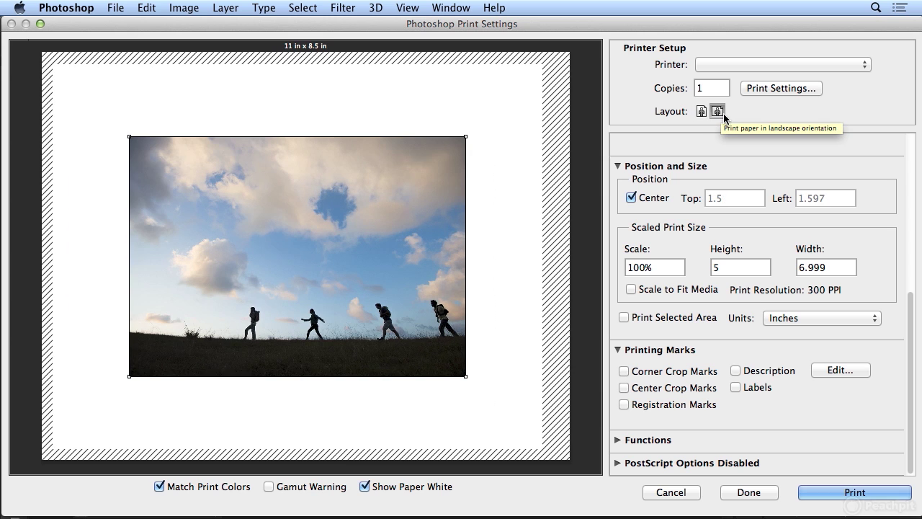
click(737, 493)
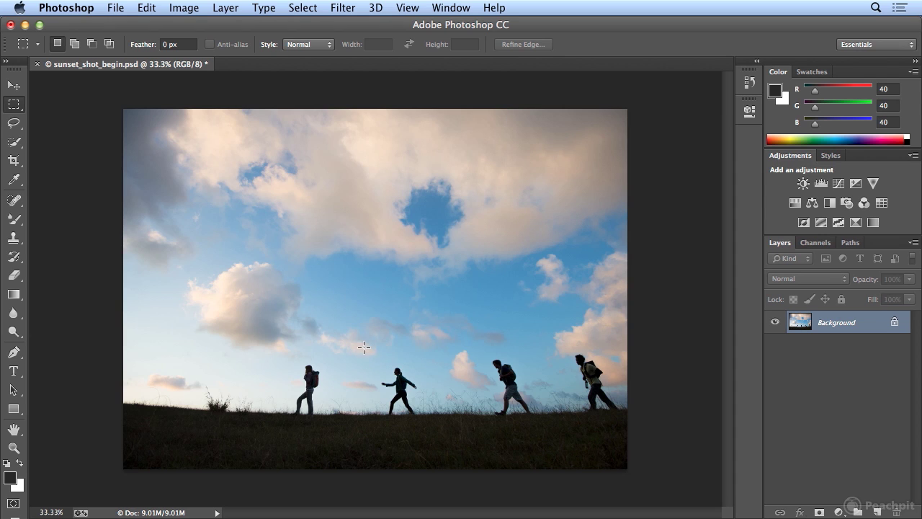
Step: Marquee-select the second hiker and reopen Print Settings from the File menu
drag(366, 348, 432, 436)
click(116, 7)
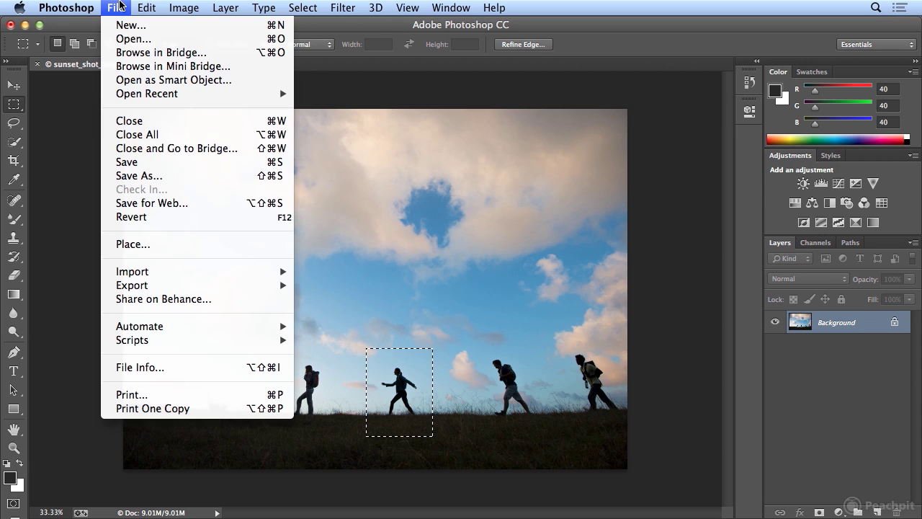
click(216, 396)
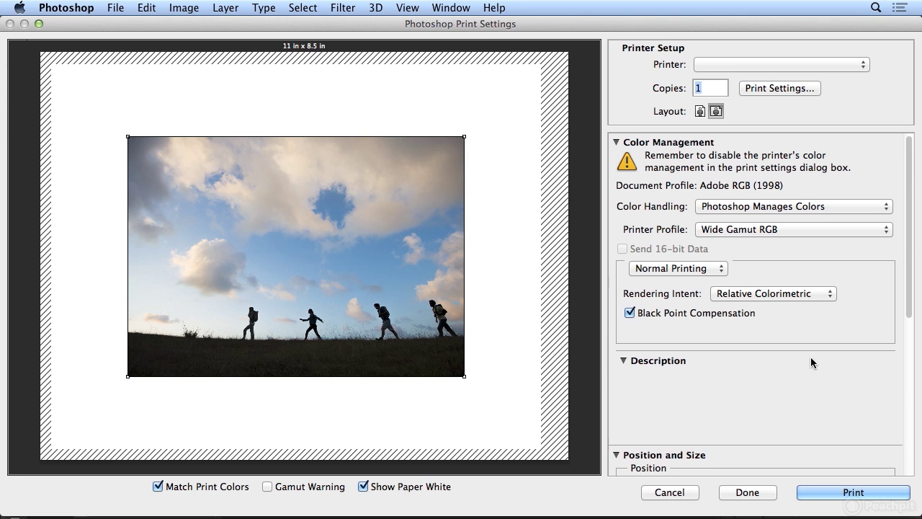
Step: Turn on Print Selected Area under Position and Size so only the second hiker's selection prints
scroll(811, 357, down, 5)
scroll(810, 357, down, 2)
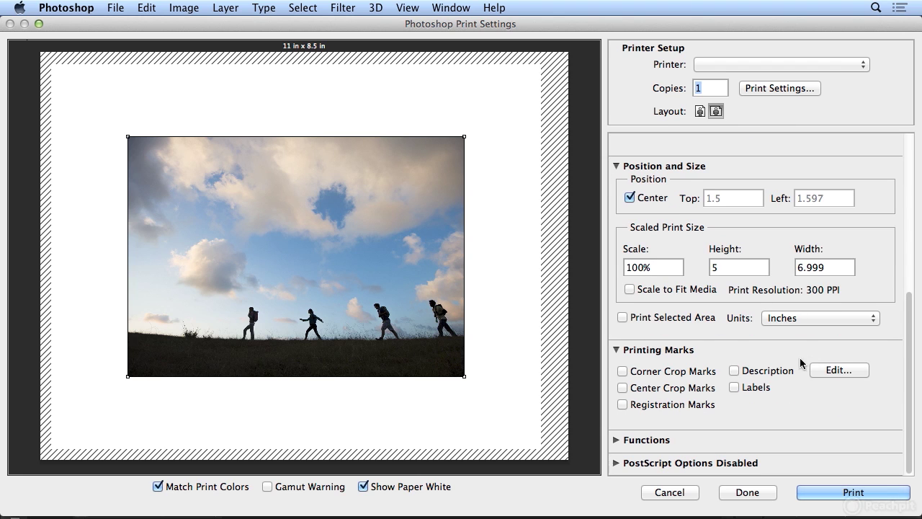
click(624, 318)
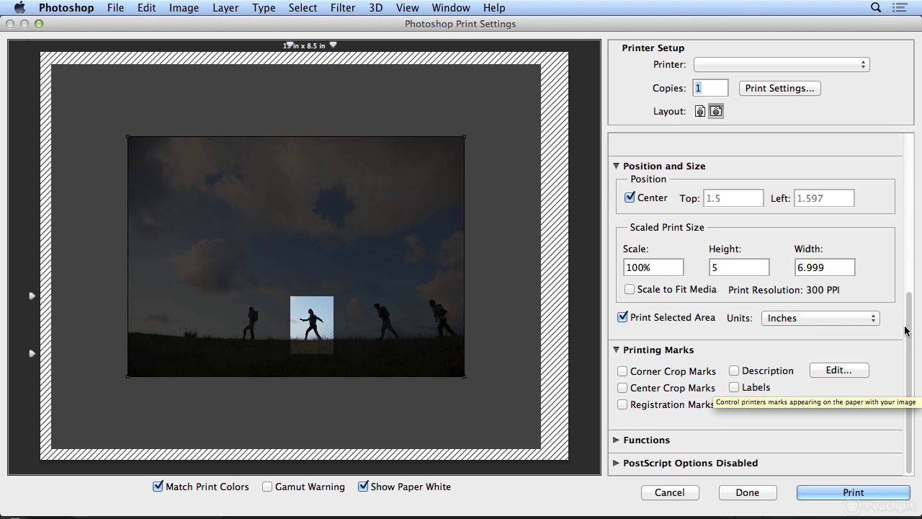
drag(908, 348, 900, 160)
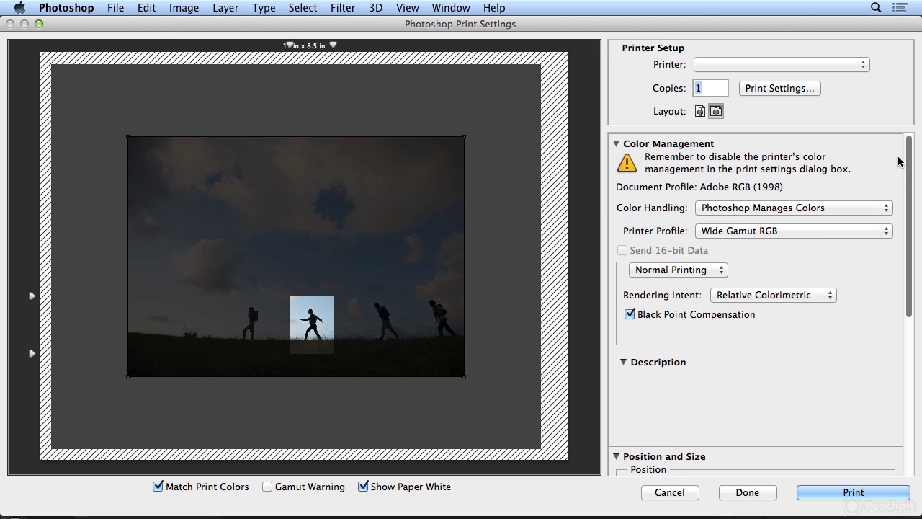
Step: Leave Color Handling on Photoshop Manages Colors with Wide Gamut RGB and accept the settings with Done
click(857, 210)
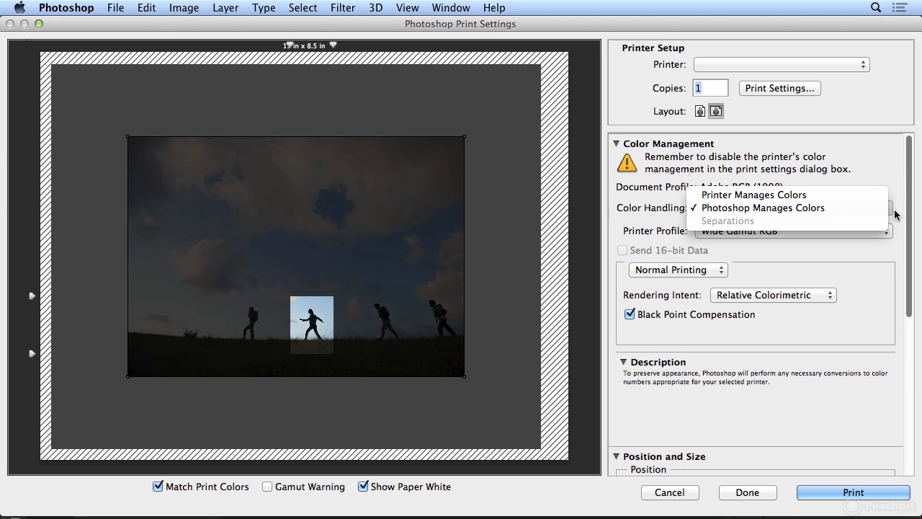
click(844, 207)
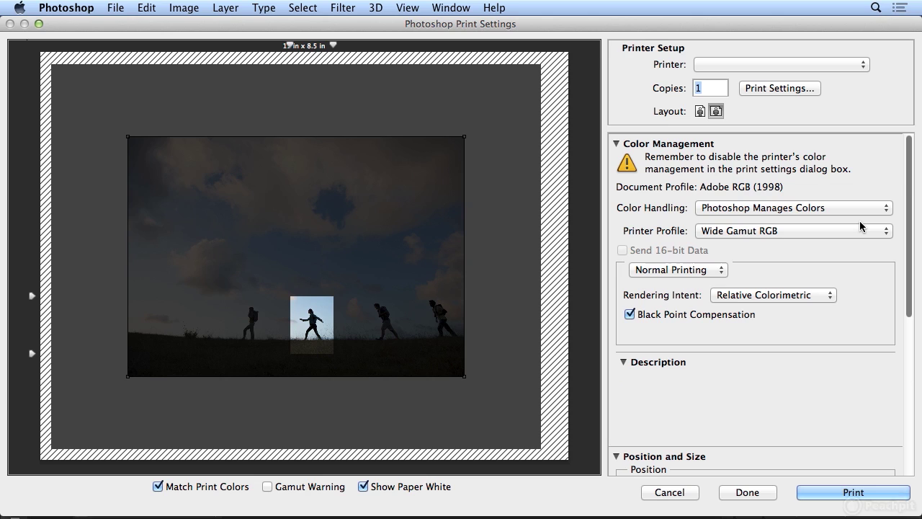
click(747, 493)
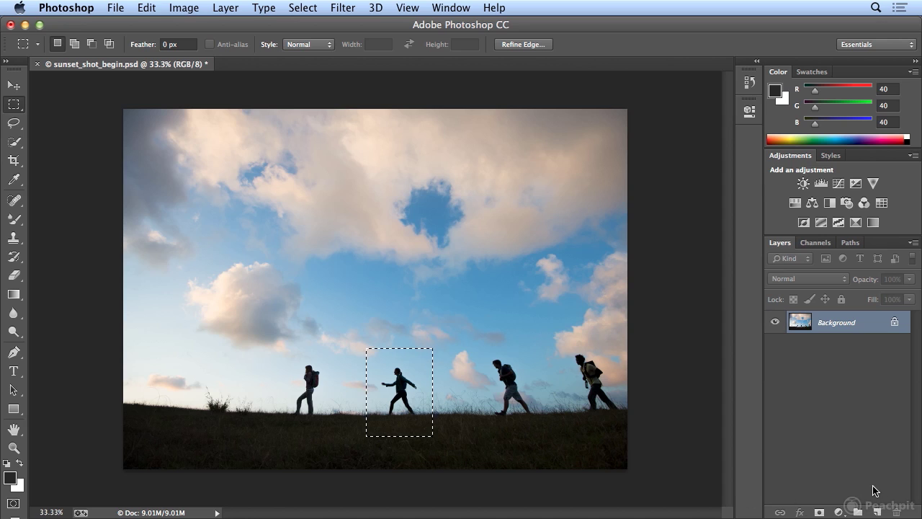